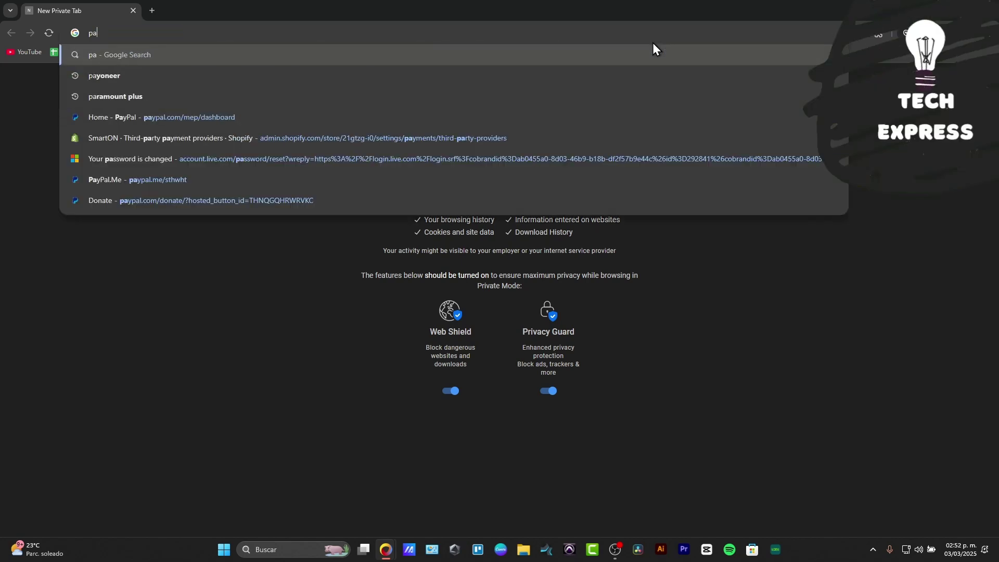
Load the PayPal sign-in page and enter the business e-mail address.
key("Down")
key("Down")
key("Down")
key("Return")
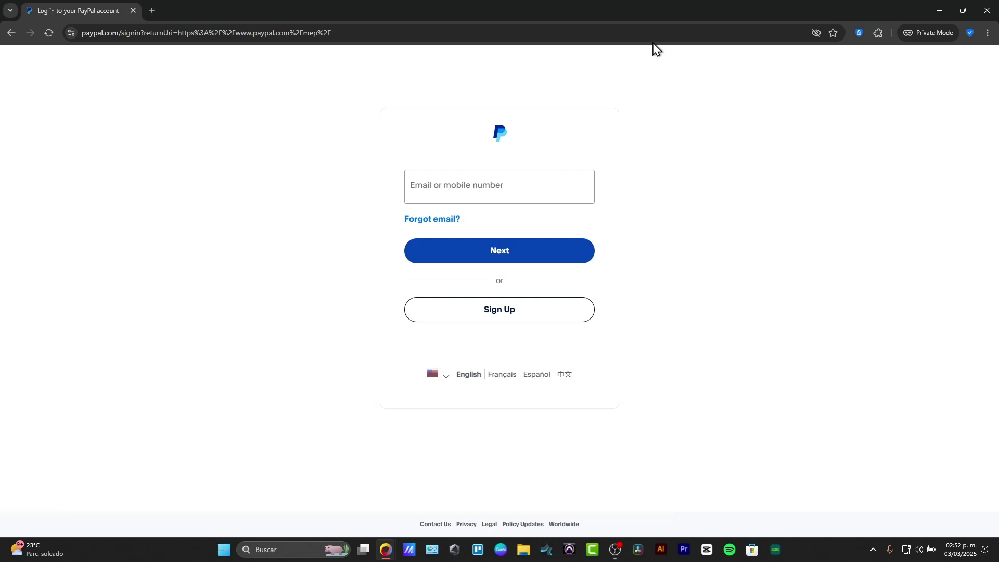
left_click(516, 194)
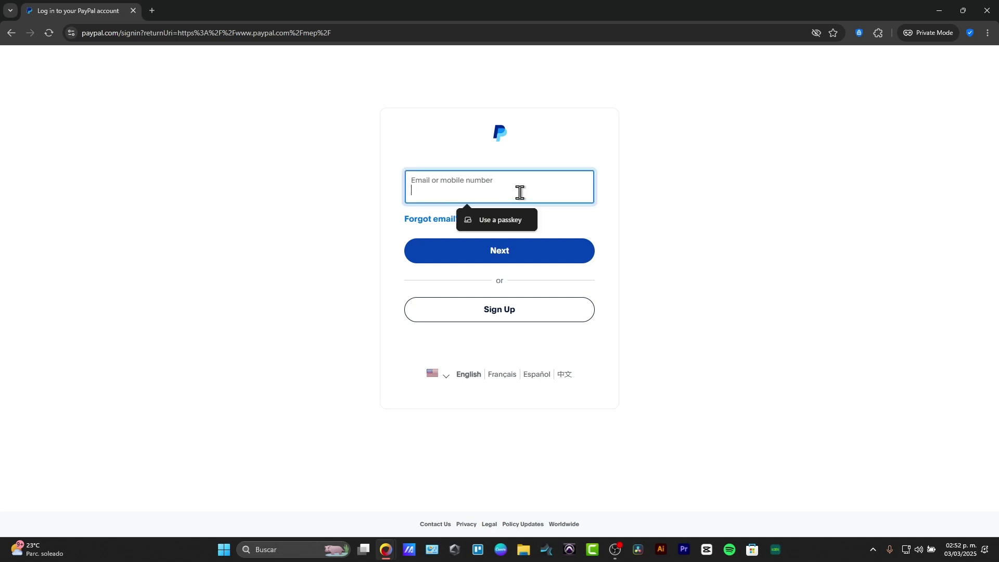
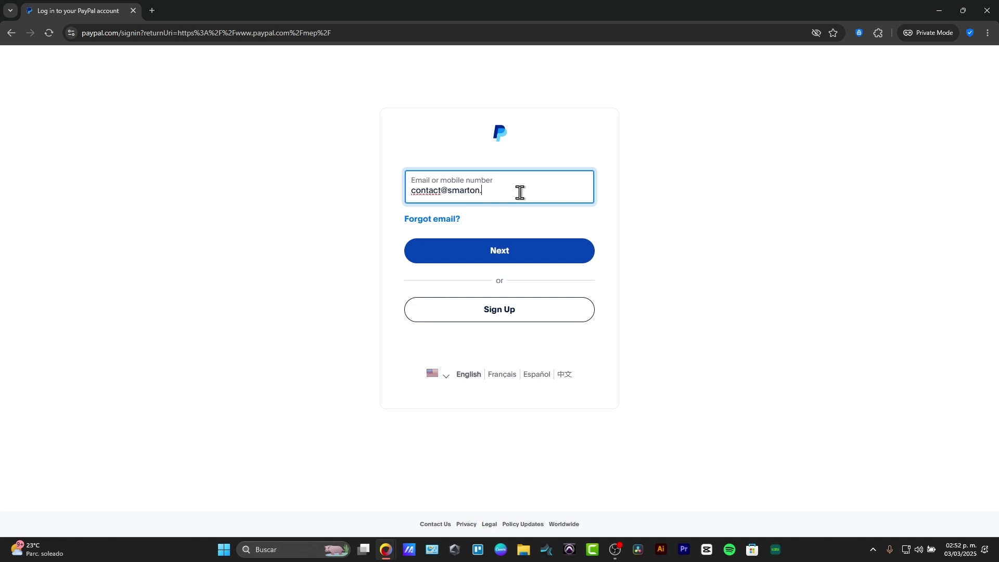
triple_click(529, 190)
key("ctrl+c")
Start signing up and choose the Business account type over Personal.
left_click(519, 320)
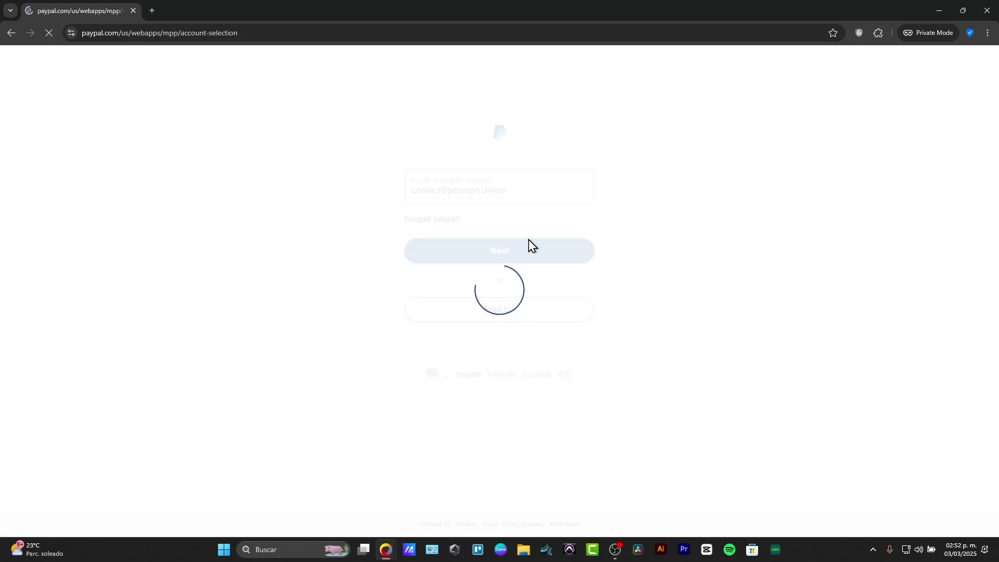
scroll(579, 302, "down", 3)
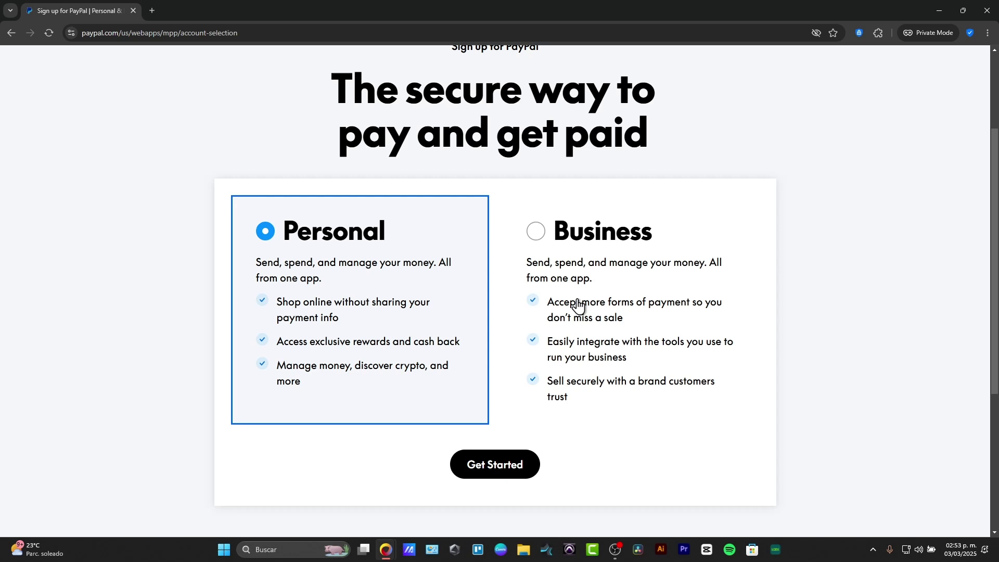
left_click(539, 244)
Begin the business sign-up and solve the reCAPTCHA by marking the stairs images.
left_click(496, 470)
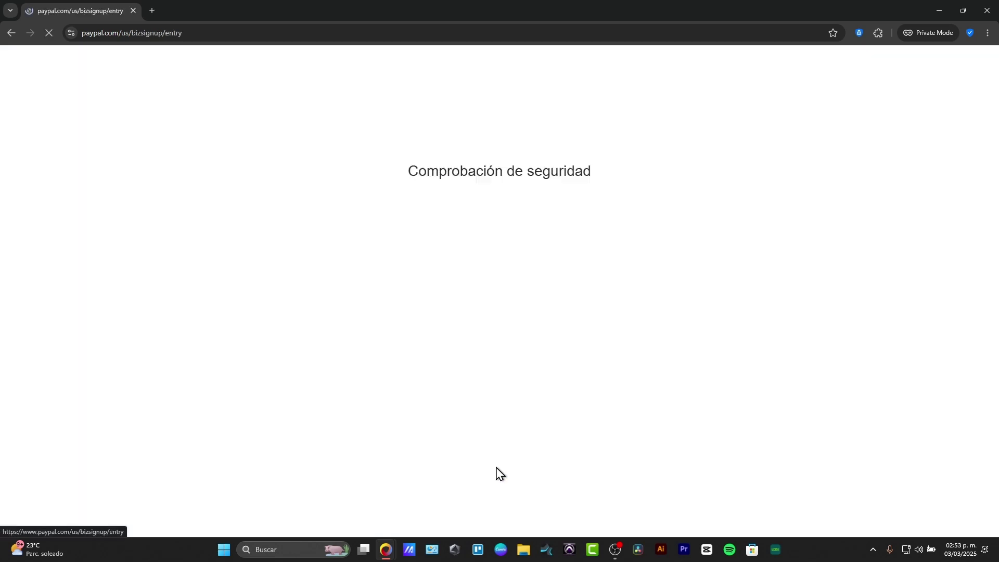
left_click(441, 202)
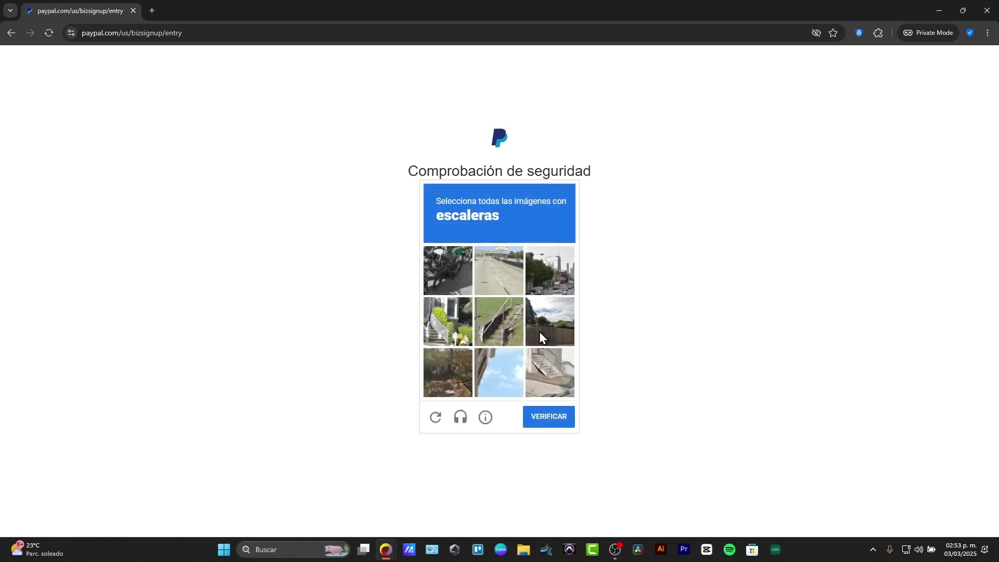
left_click(453, 328)
left_click(499, 321)
left_click(555, 380)
left_click(556, 417)
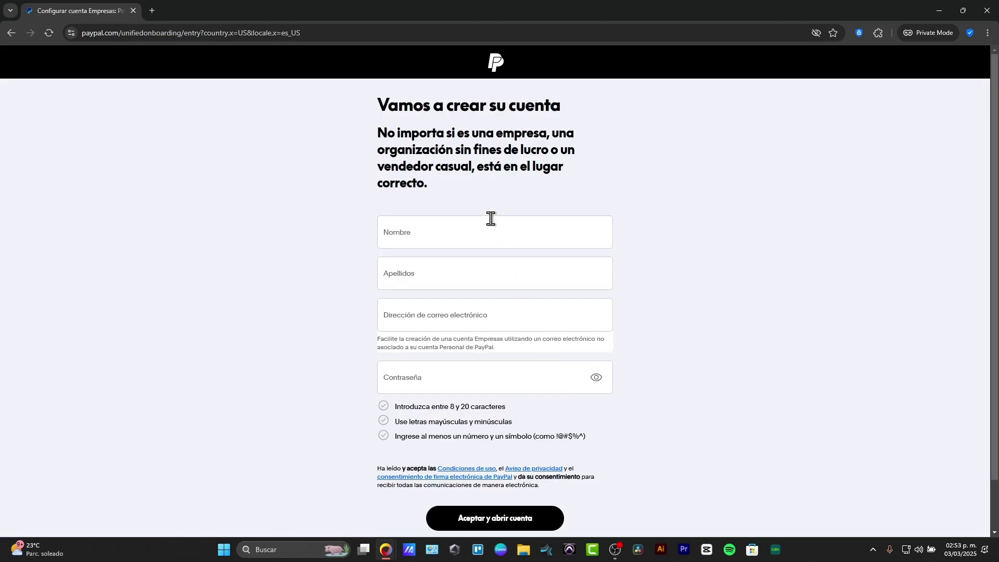
Fill in the name fields, pasted e-mail and password, then start the setup questions.
left_click(457, 233)
left_click(459, 270)
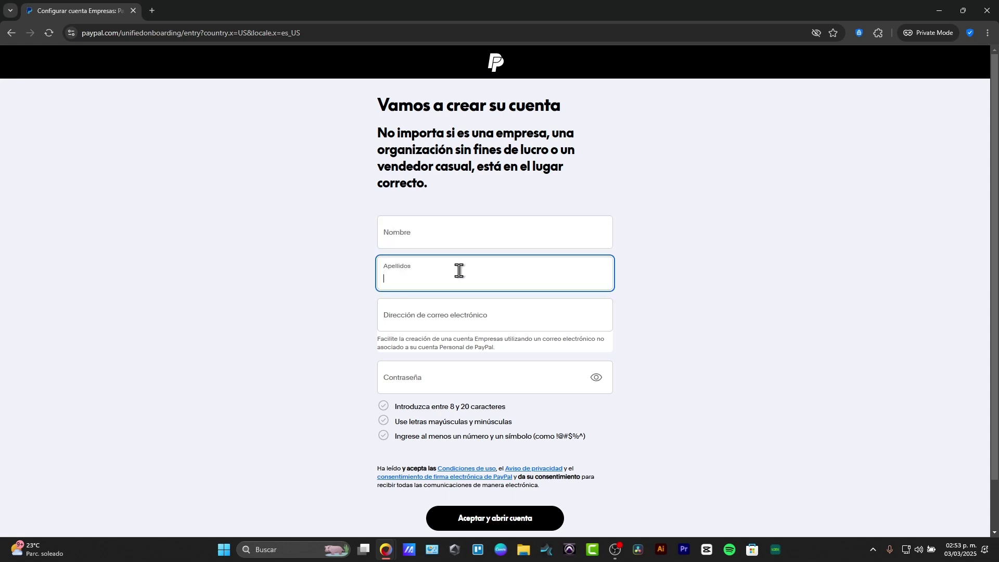
left_click(474, 312)
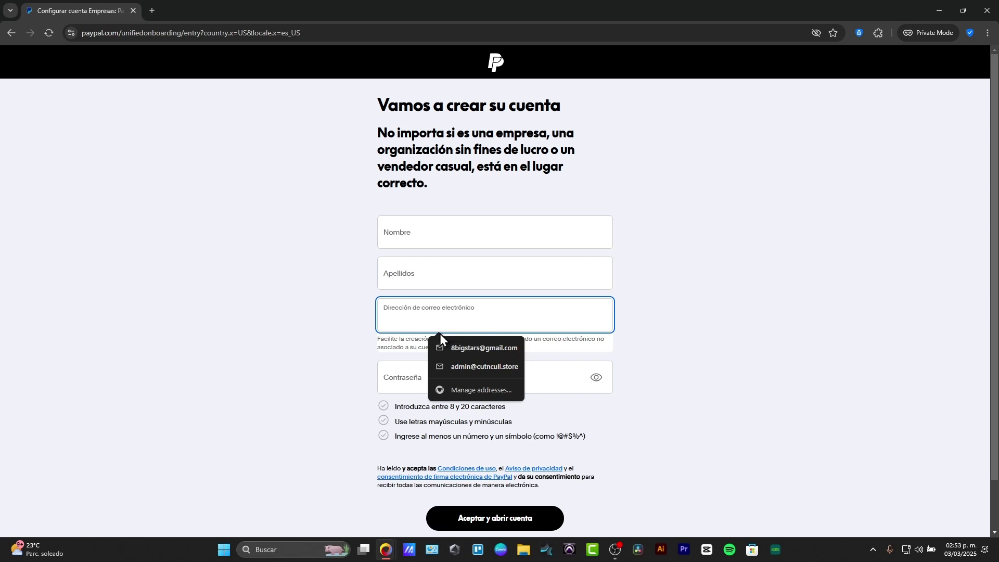
key("ctrl+v")
left_click(411, 370)
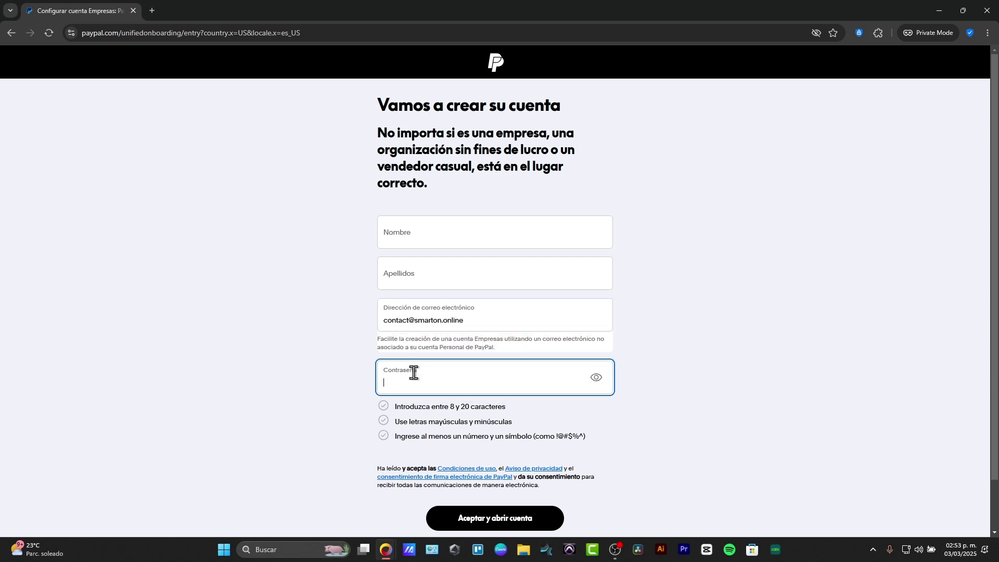
type("••••")
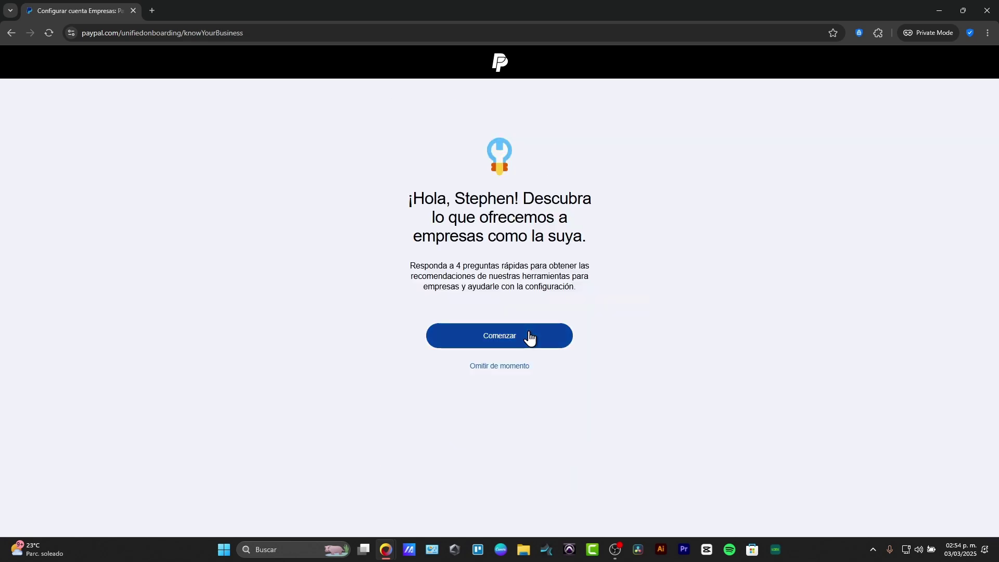
left_click(528, 338)
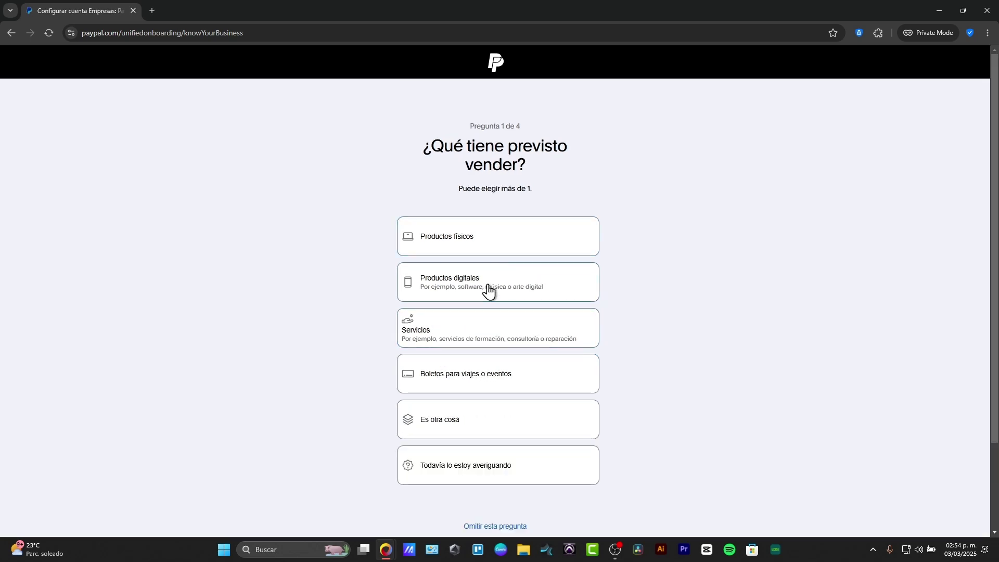
Answer Productos digitales, Su sitio web, and Pago en línea, Código QR and Enlace de pago.
left_click(489, 290)
left_click(541, 526)
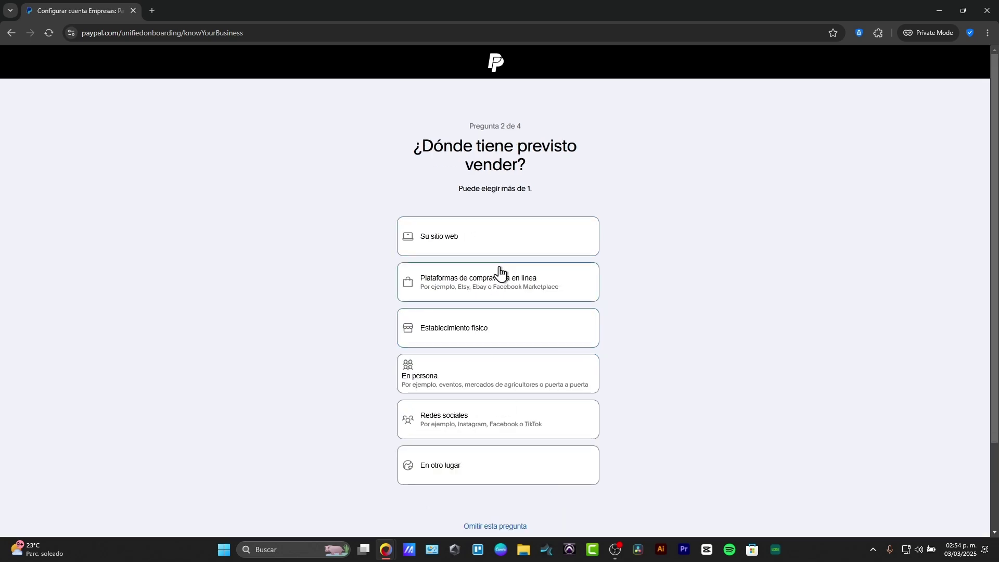
left_click(515, 238)
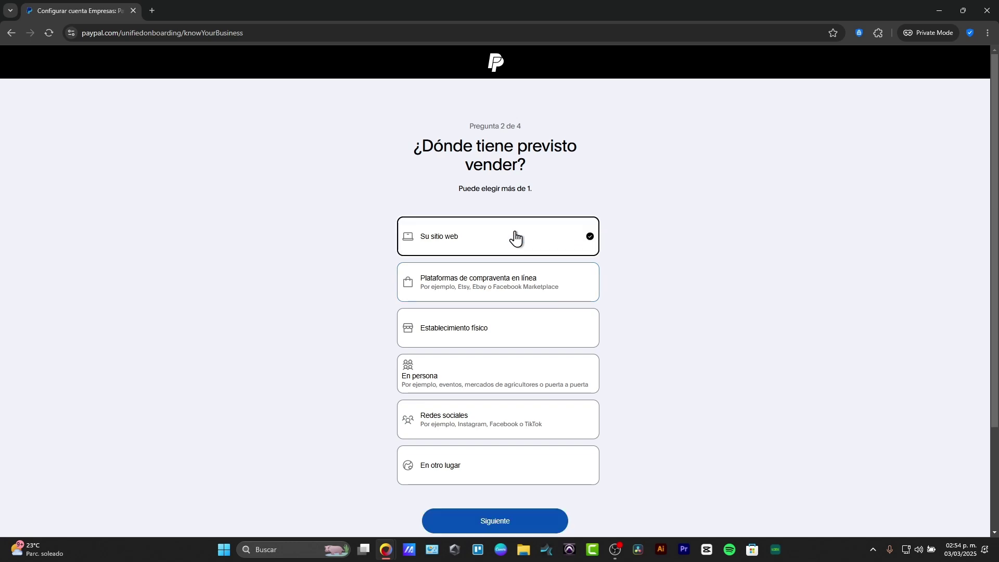
left_click(518, 527)
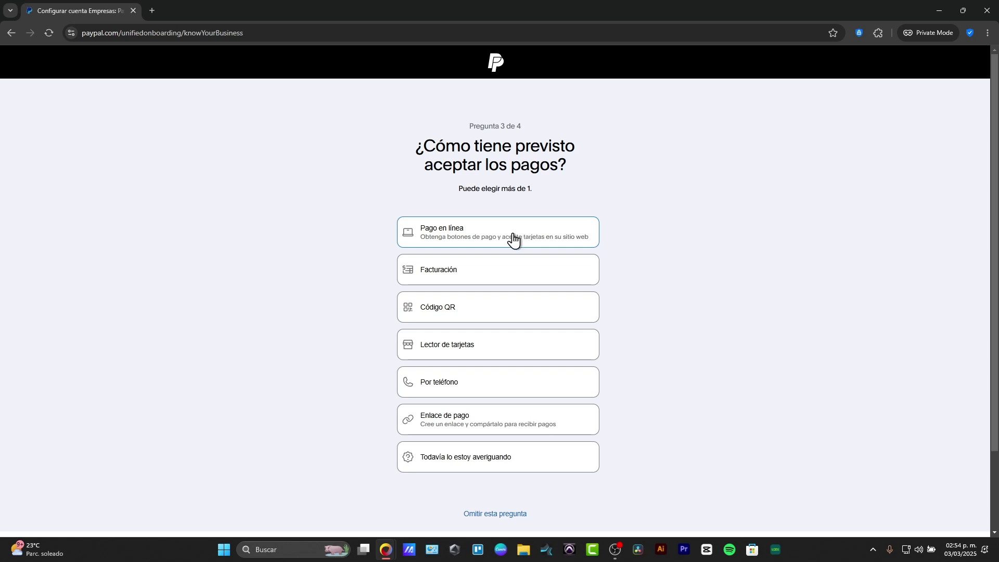
left_click(501, 246)
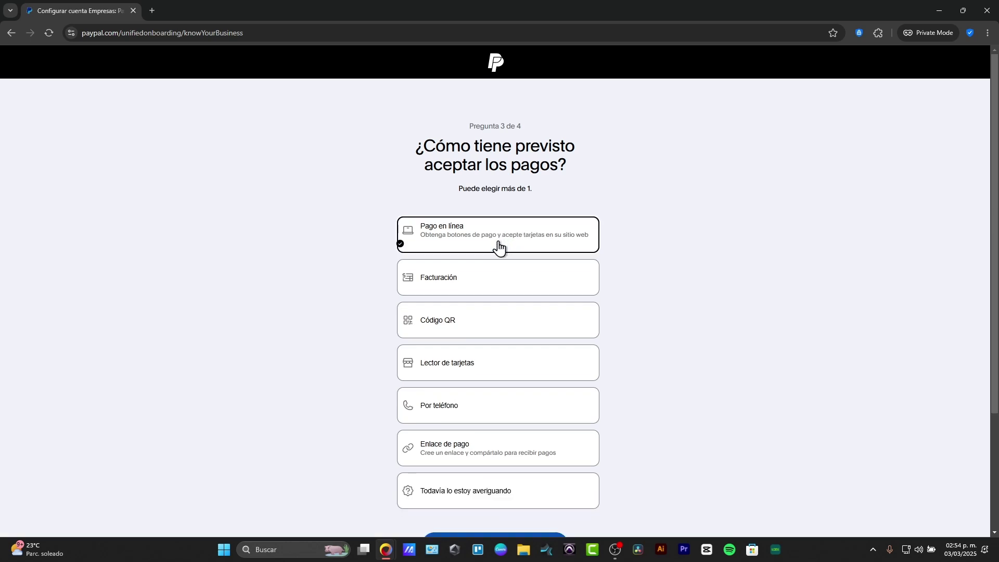
left_click(498, 326)
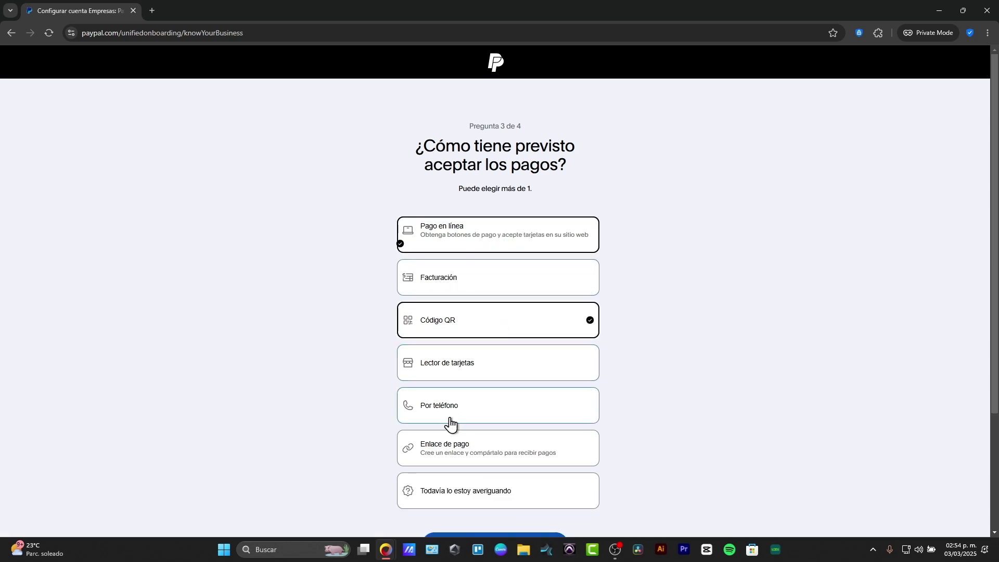
left_click(485, 448)
scroll(541, 474, "down", 3)
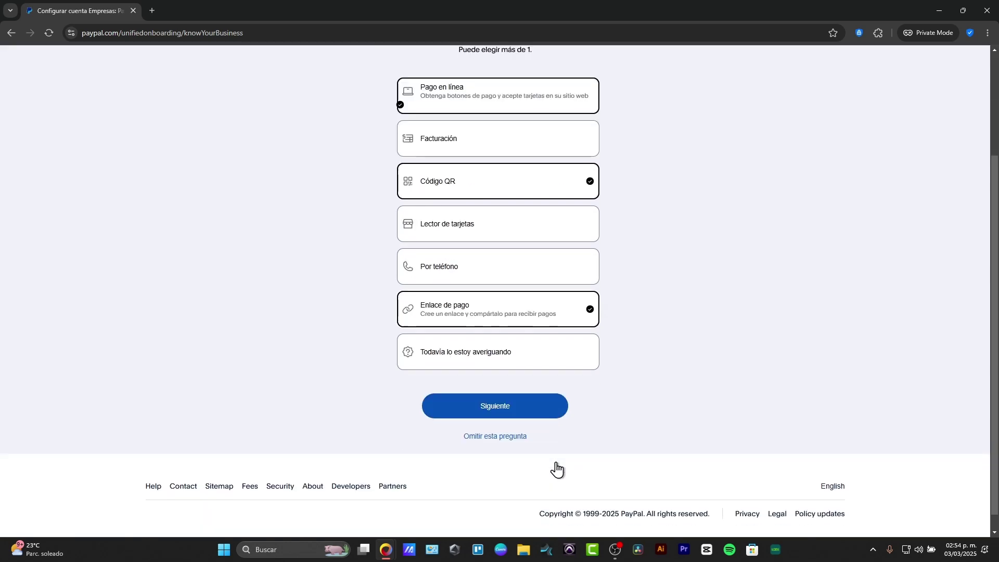
left_click(531, 408)
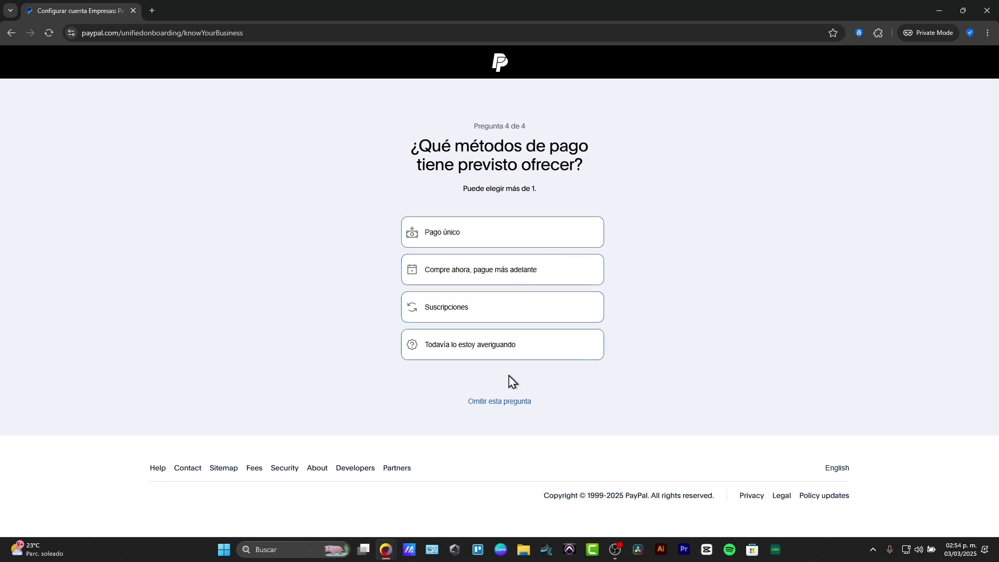
Answer Todavía lo estoy averiguando and pick Proceso de pago as the first tool.
left_click(513, 346)
left_click(530, 400)
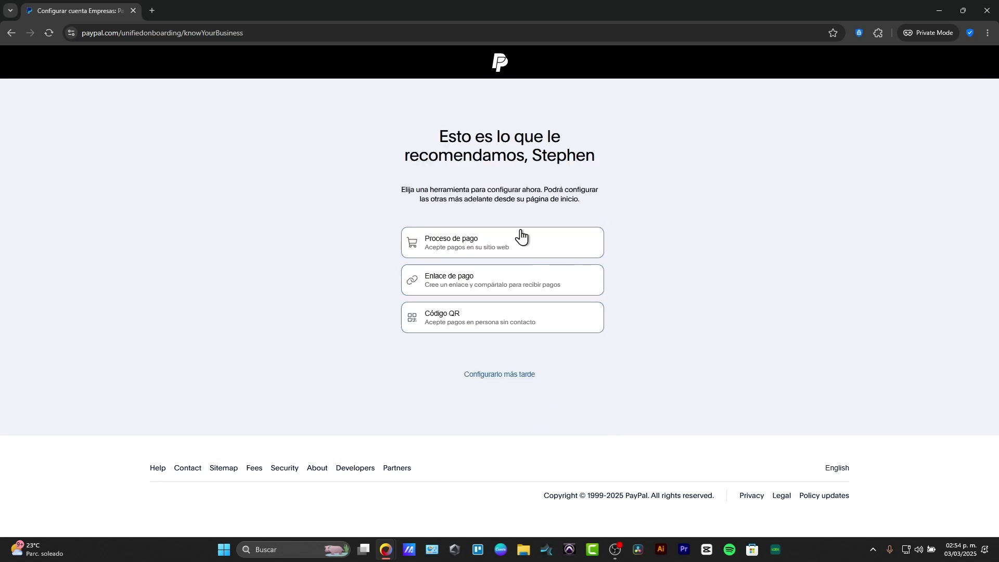
left_click(509, 243)
left_click(520, 281)
left_click(528, 320)
left_click(556, 250)
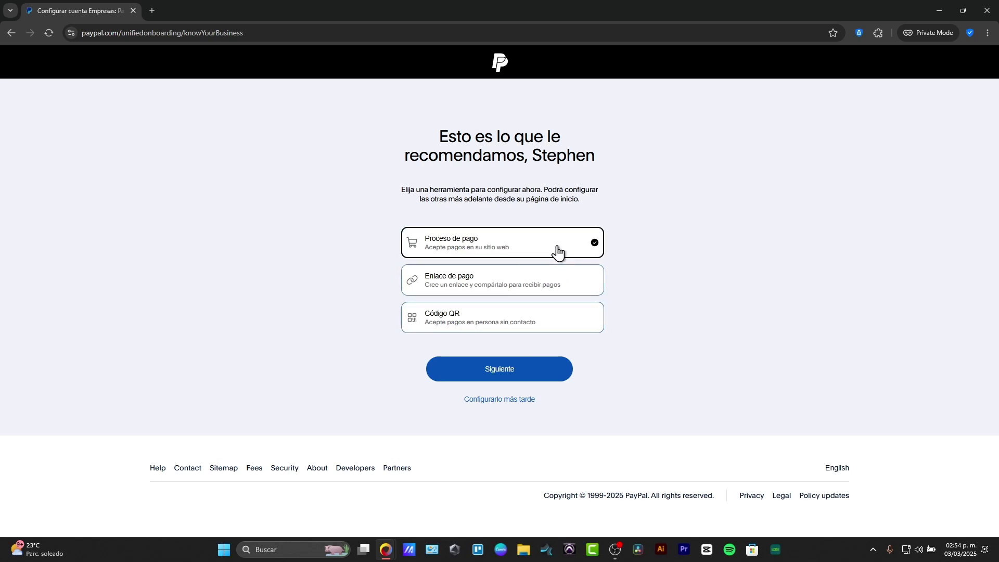
left_click(545, 369)
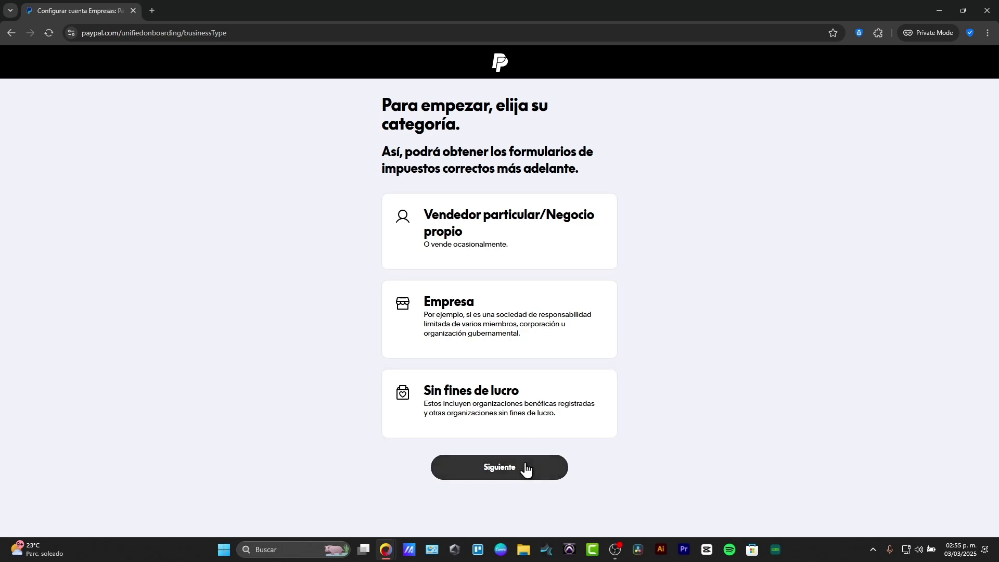
Choose Vendedor particular/Negocio propio with business type Persona física o sociedad de responsabilidad limitada.
left_click(526, 467)
left_click(536, 252)
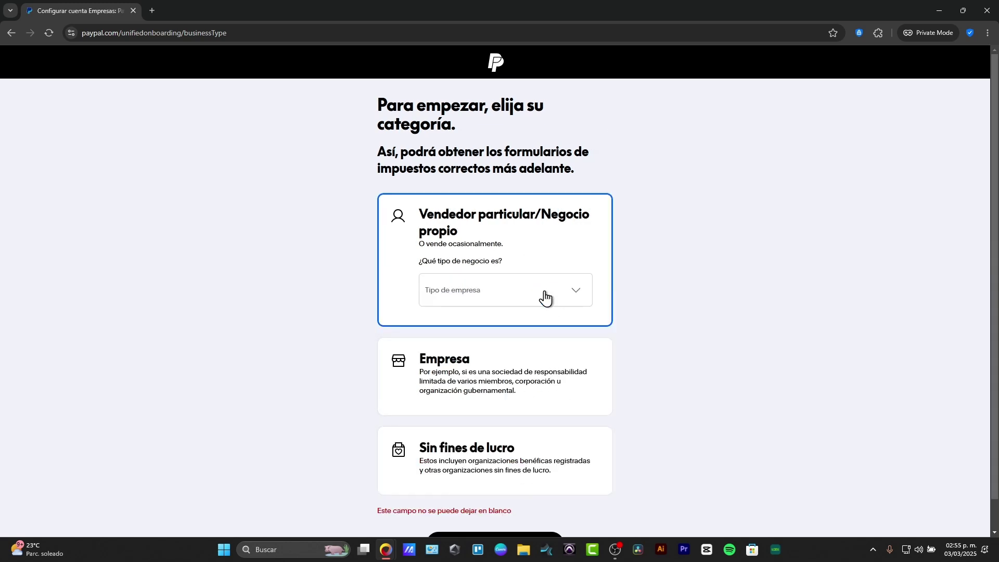
scroll(537, 344, "down", 1)
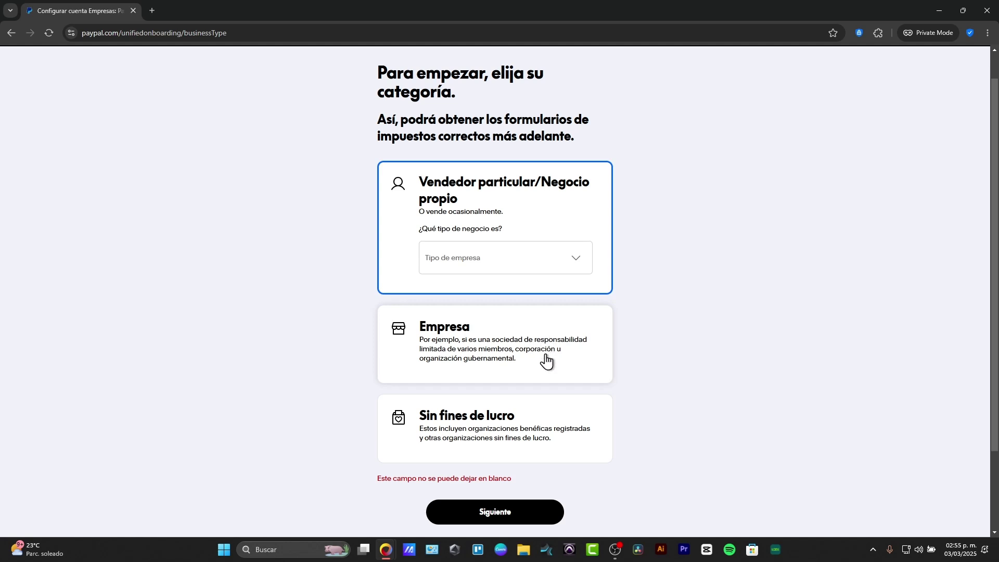
left_click(542, 264)
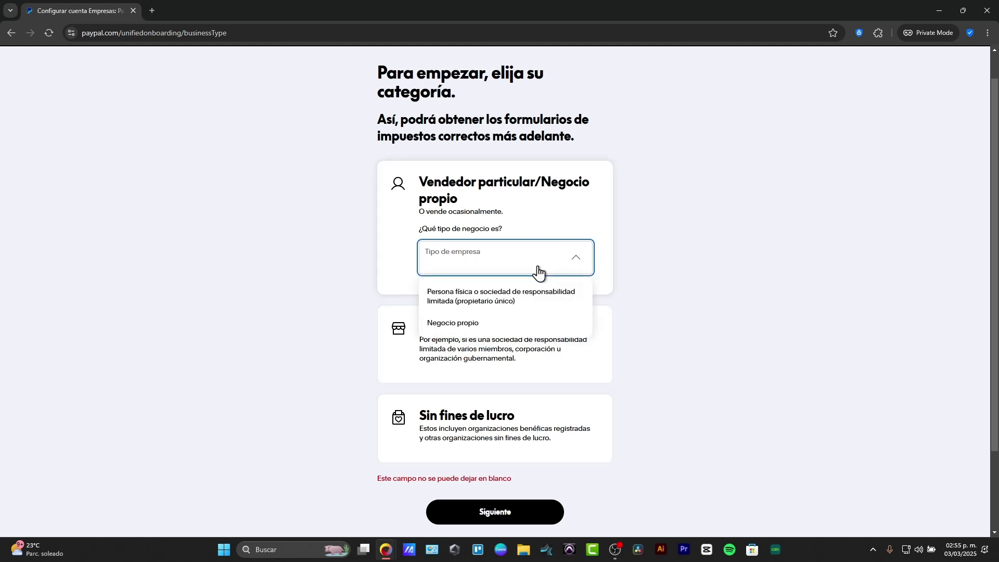
left_click(512, 299)
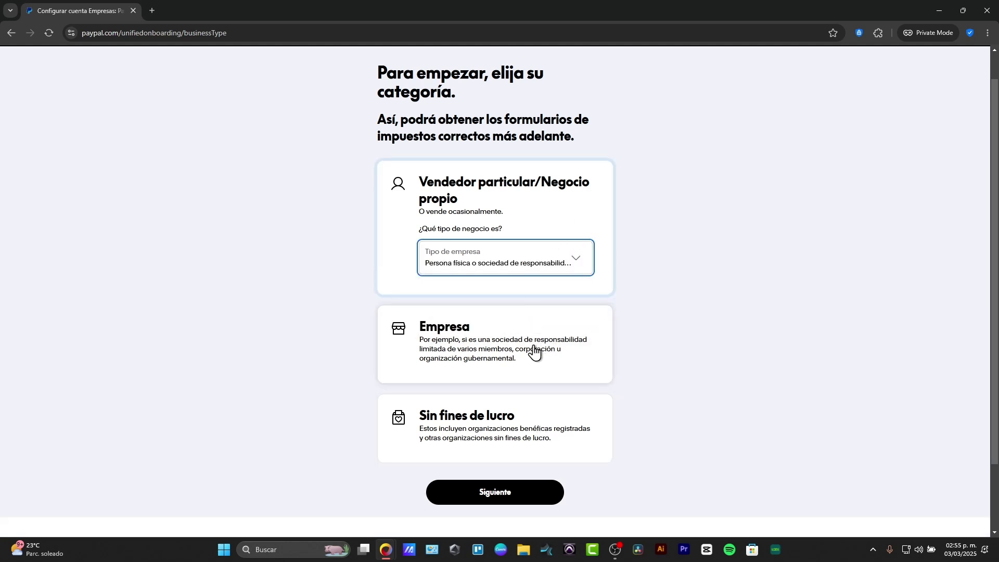
Continue to the personal details form, then return to the business information page.
left_click(549, 494)
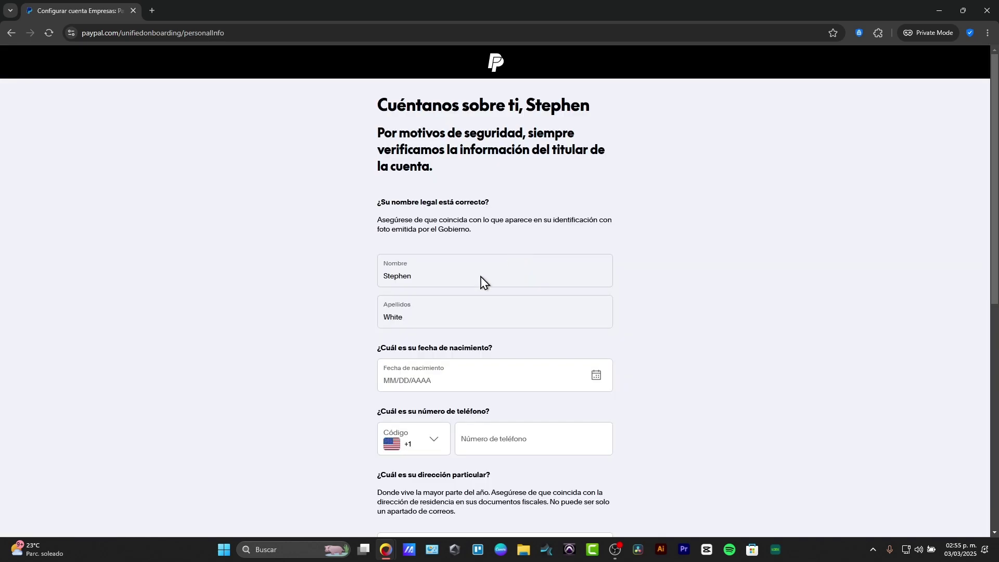
scroll(489, 286, "down", 3)
left_click(497, 231)
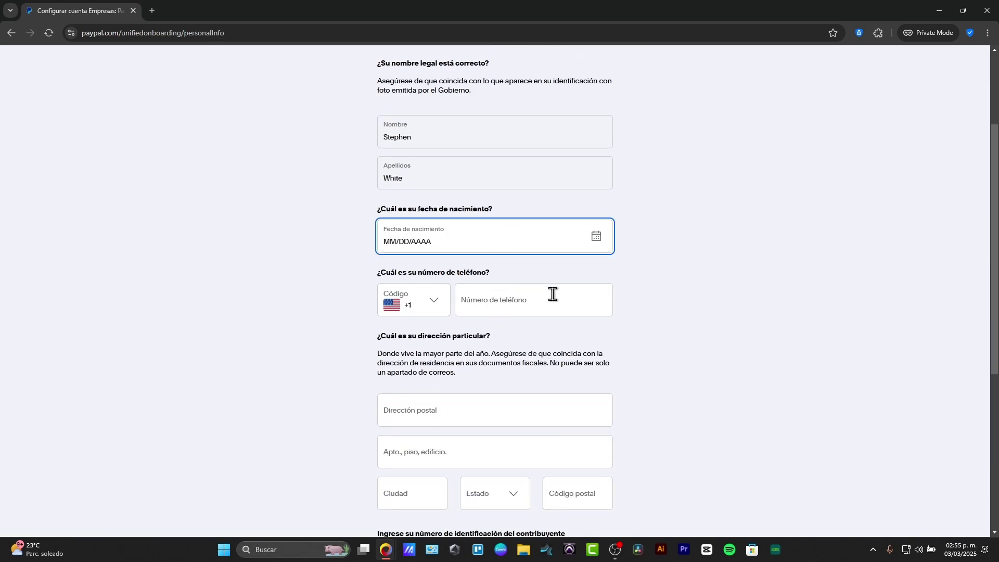
scroll(572, 271, "down", 3)
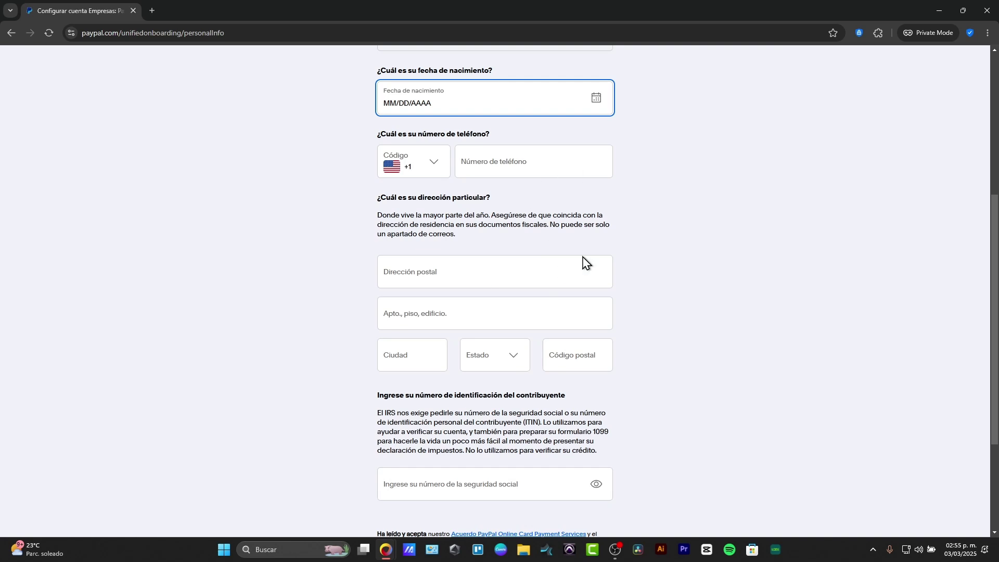
scroll(534, 287, "down", 3)
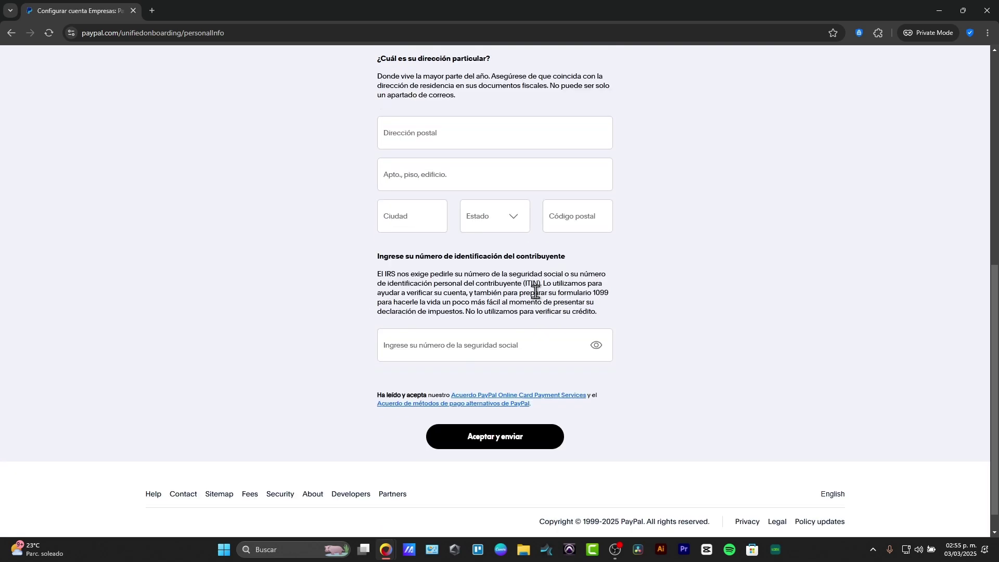
left_click(517, 344)
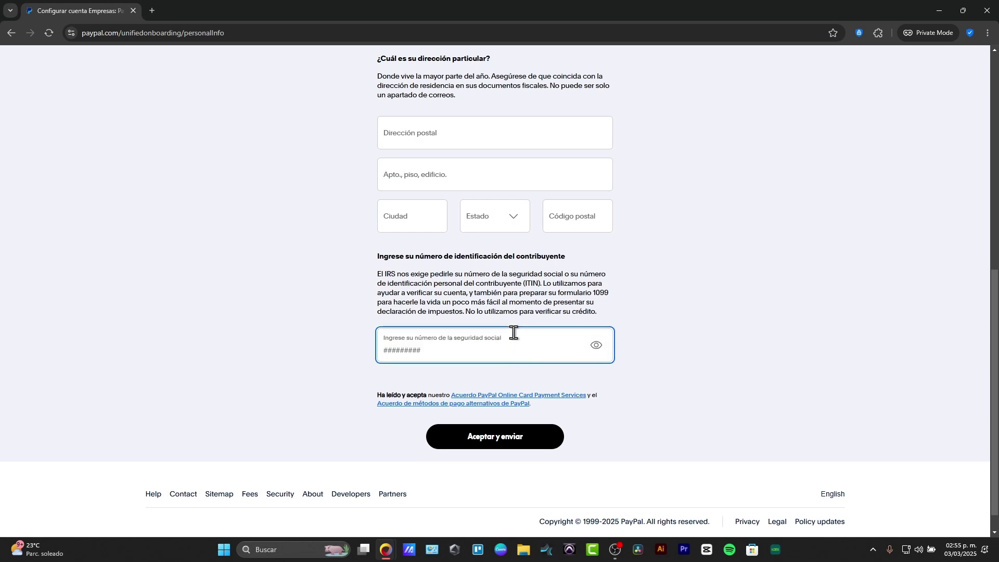
key("alt+Left")
Use the owner's name as company name and set monthly sales to $0.00–$10,000.00 USD.
scroll(519, 310, "up", 8)
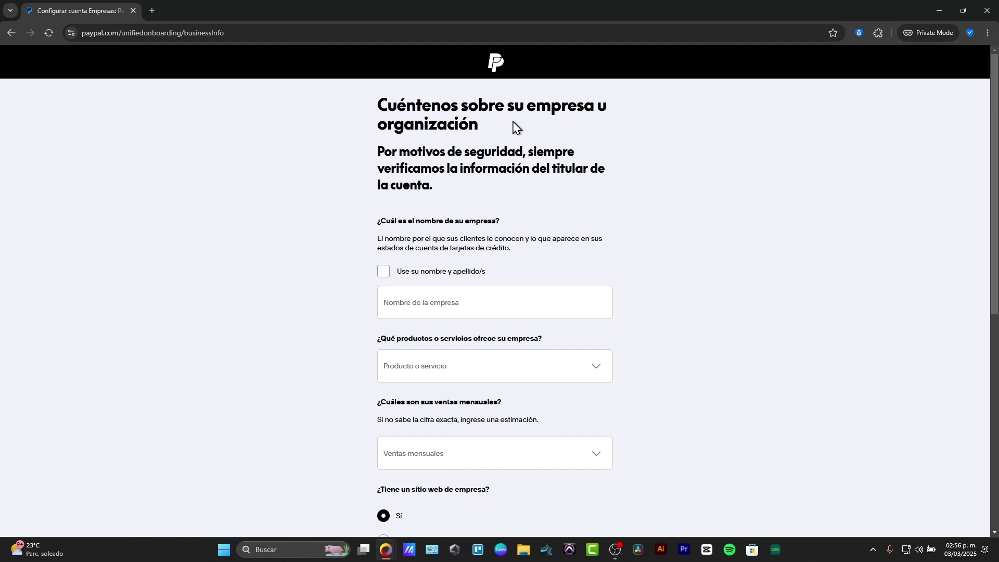
left_click(454, 272)
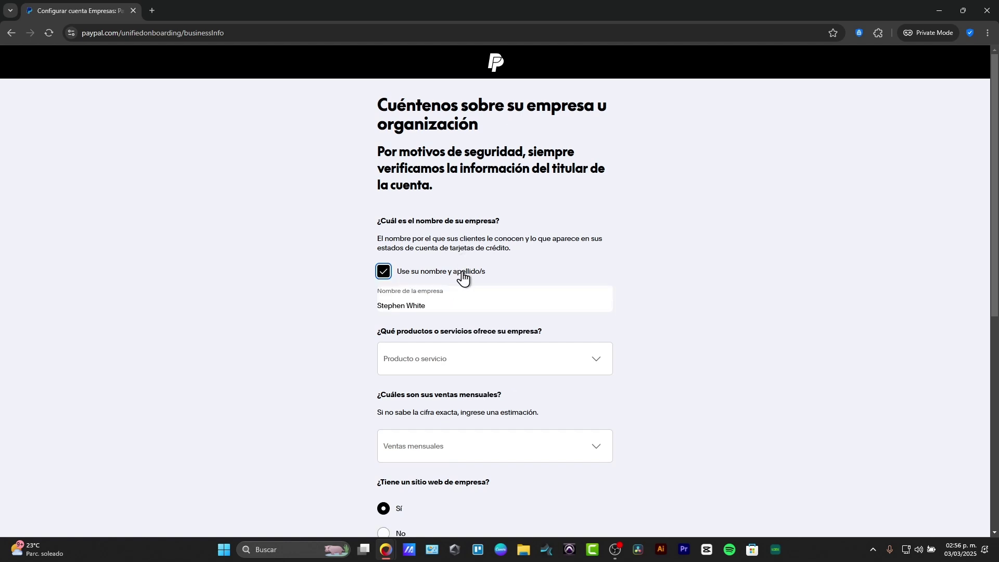
scroll(483, 295, "down", 2)
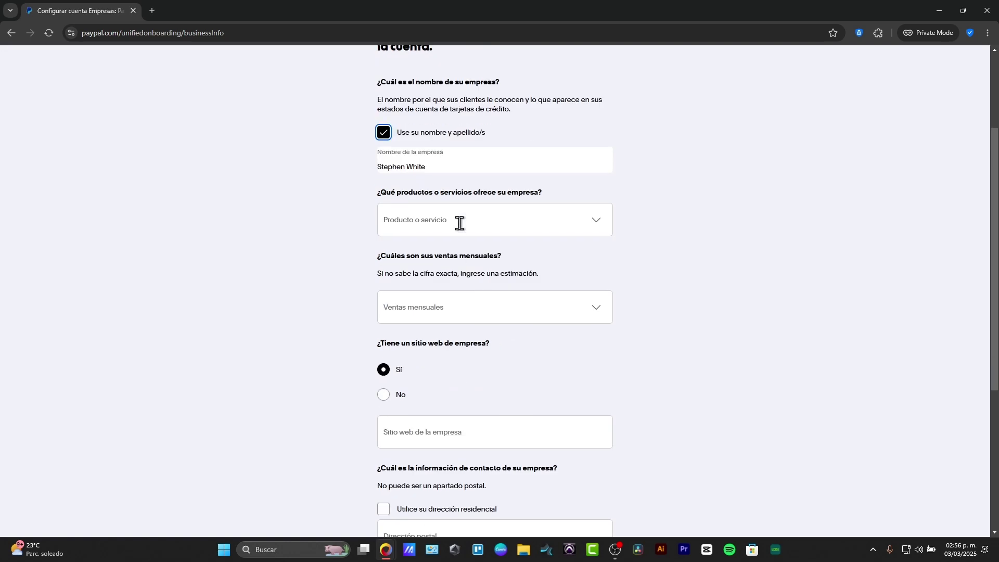
left_click(460, 223)
left_click(596, 224)
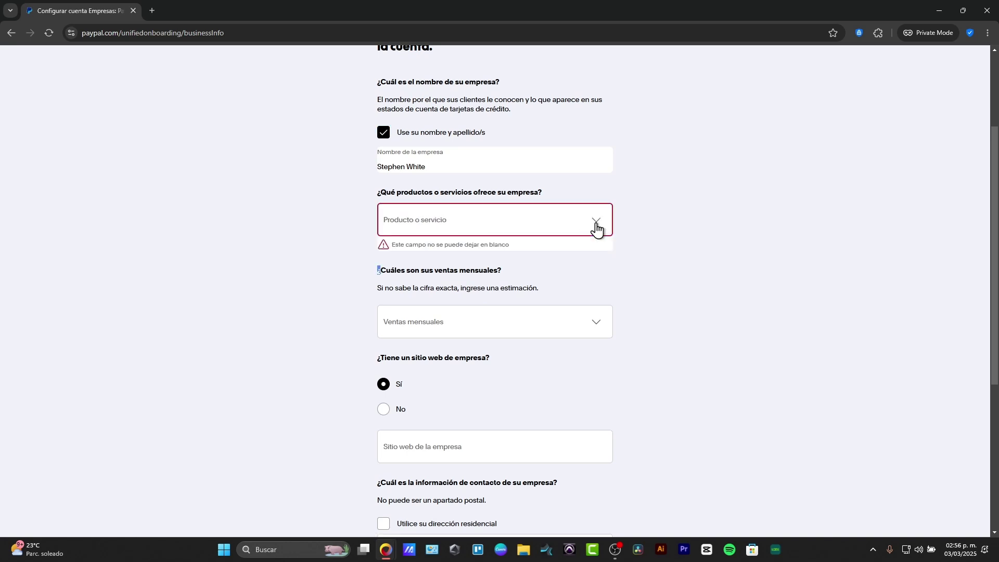
left_click(486, 321)
left_click(466, 352)
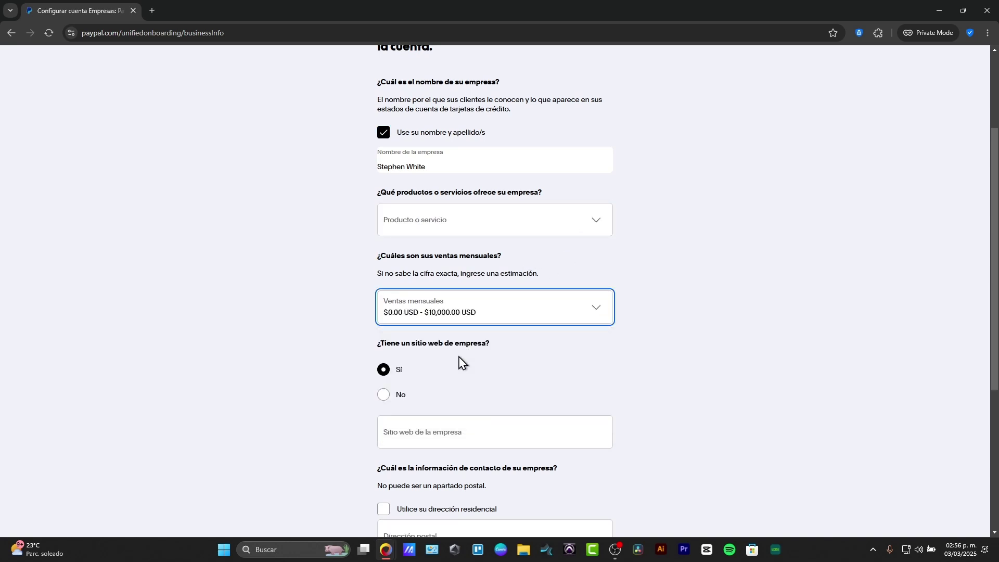
Enter the smarton.online website, use the residential address, submit, and search a 'curs' business category.
scroll(464, 395, "down", 2)
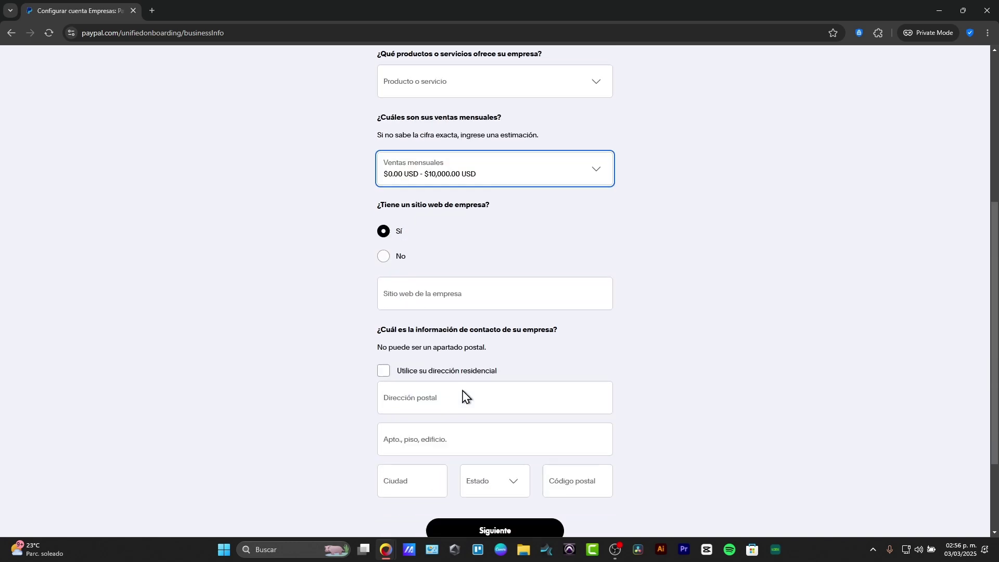
left_click(472, 294)
type("smarton.online")
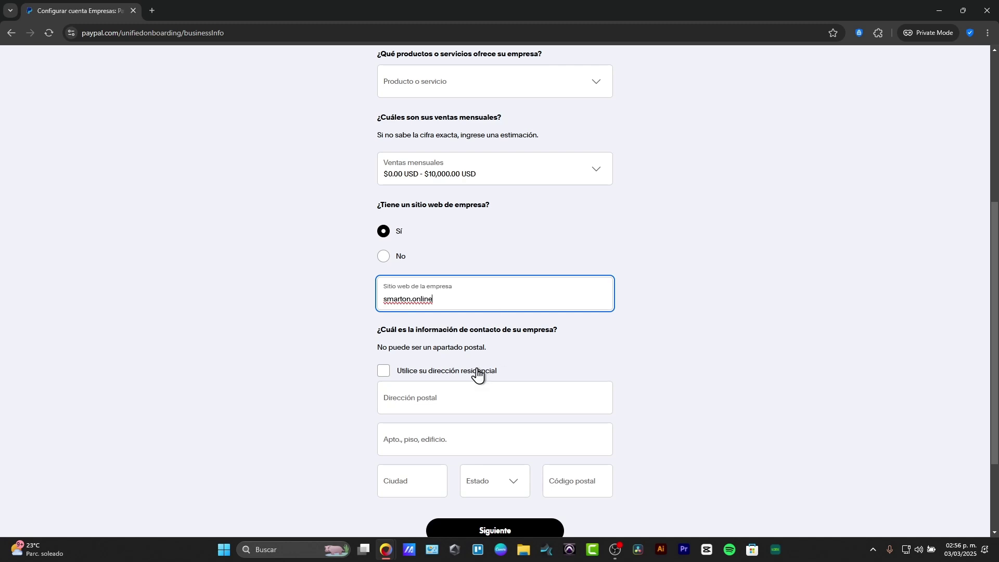
left_click(475, 372)
scroll(515, 377, "down", 3)
left_click(513, 419)
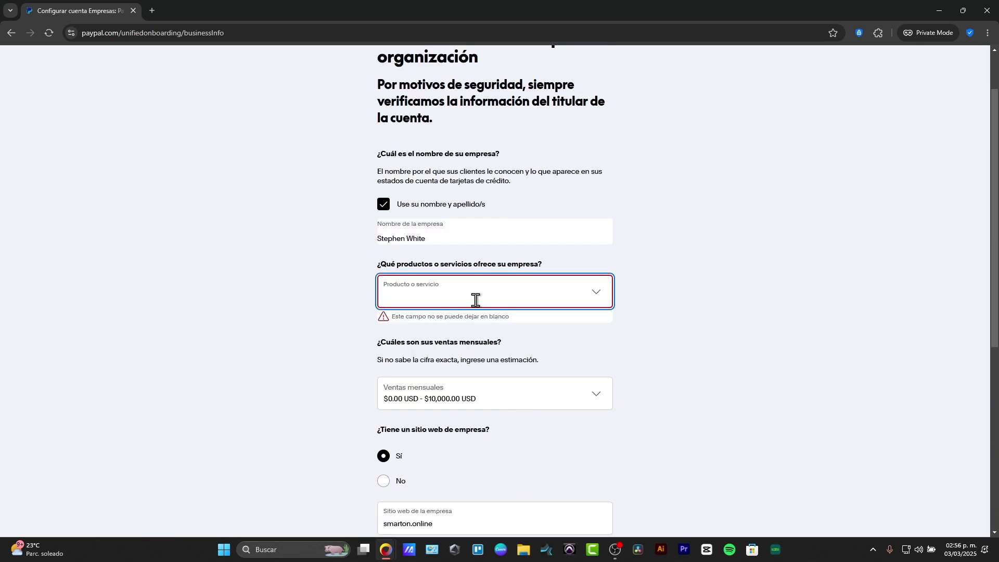
left_click(595, 299)
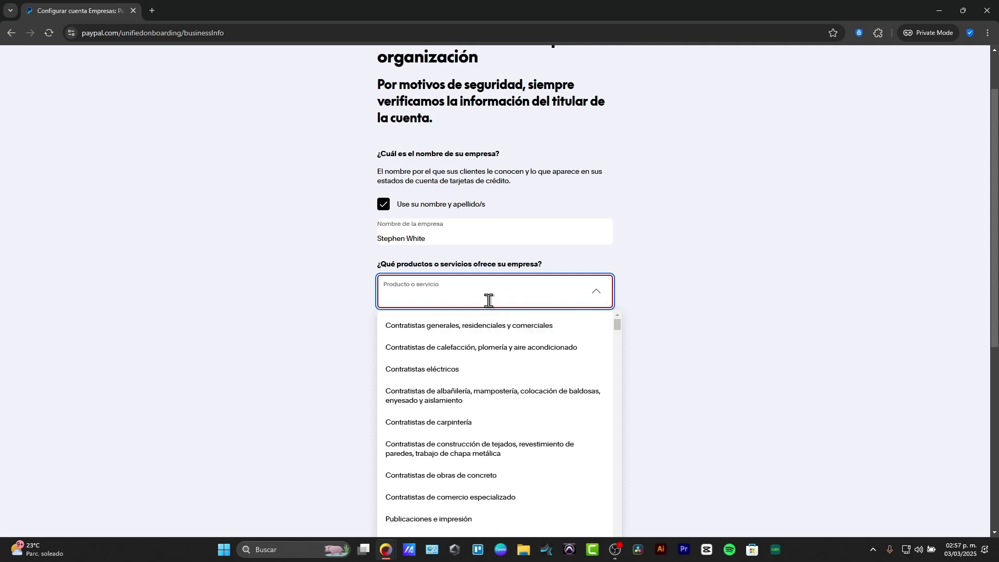
type("curs")
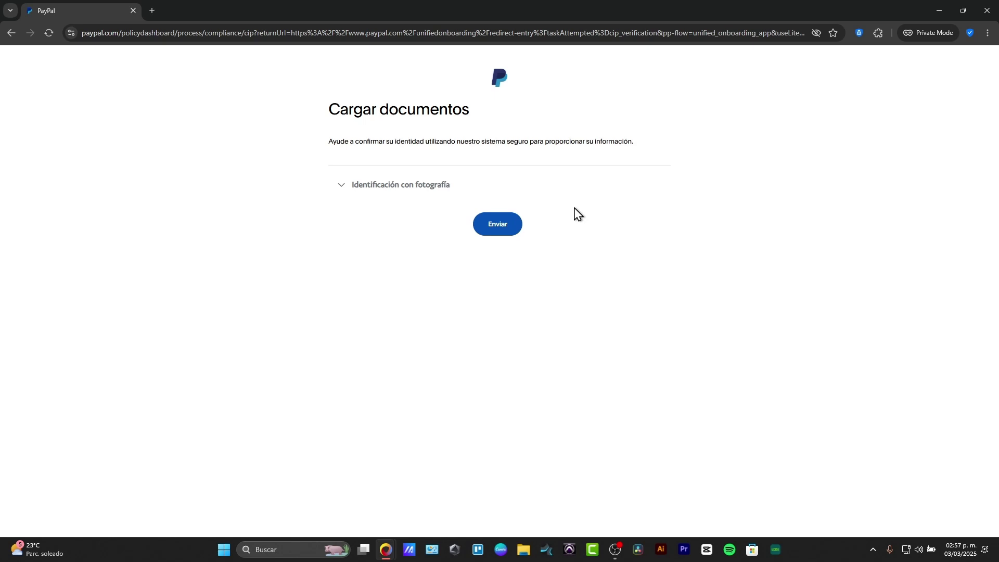
Set the photo identification document type to Pasaporte (página de foto).
left_click(501, 226)
left_click(382, 185)
left_click(507, 225)
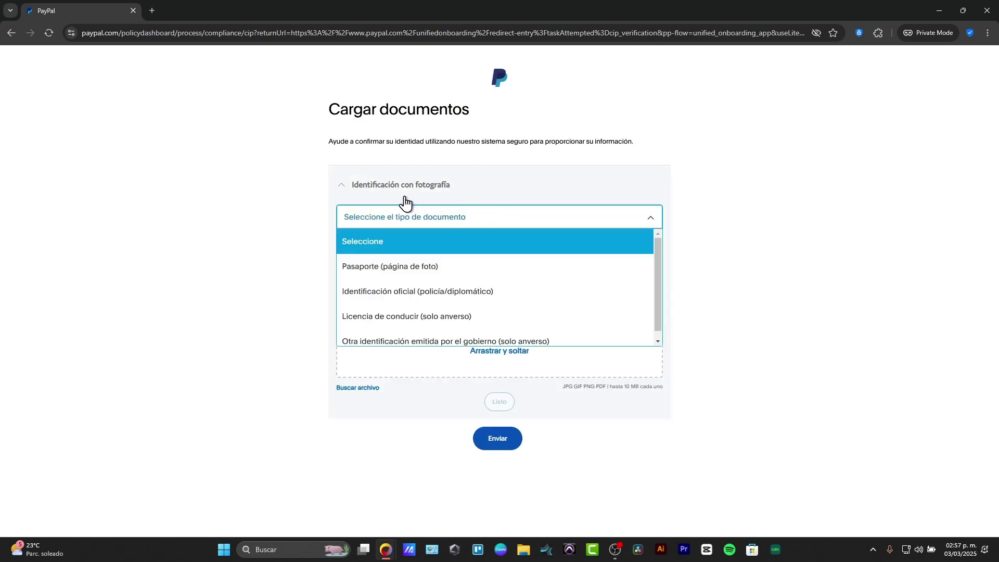
left_click(465, 271)
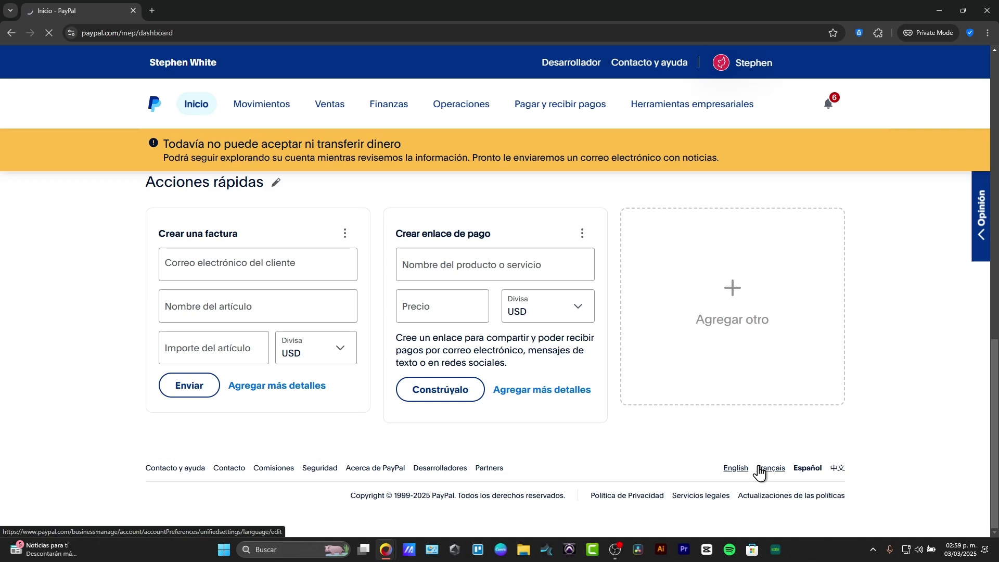
Dismiss the language settings, minimise the private window, and show the established account's dashboard.
left_click(759, 468)
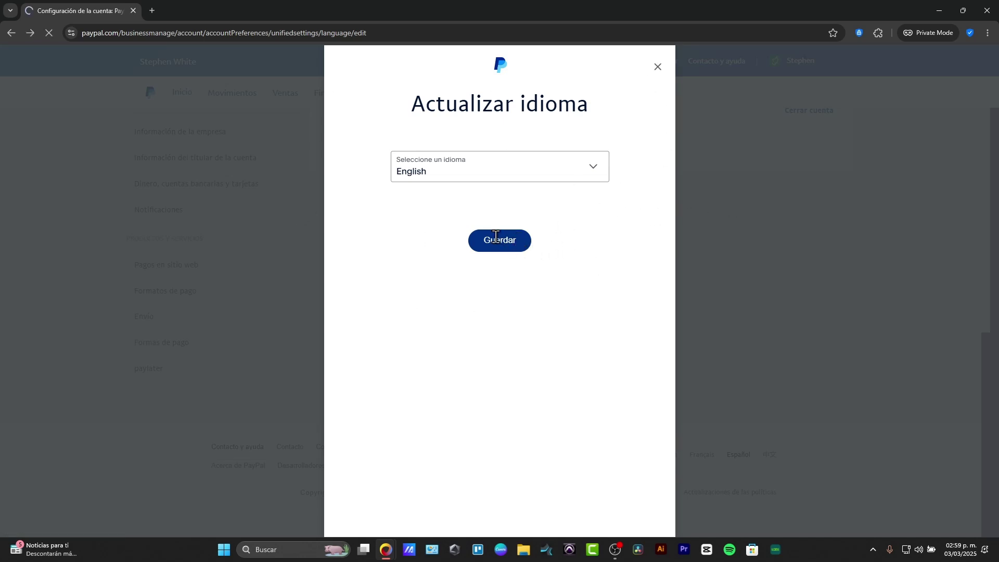
left_click(192, 95)
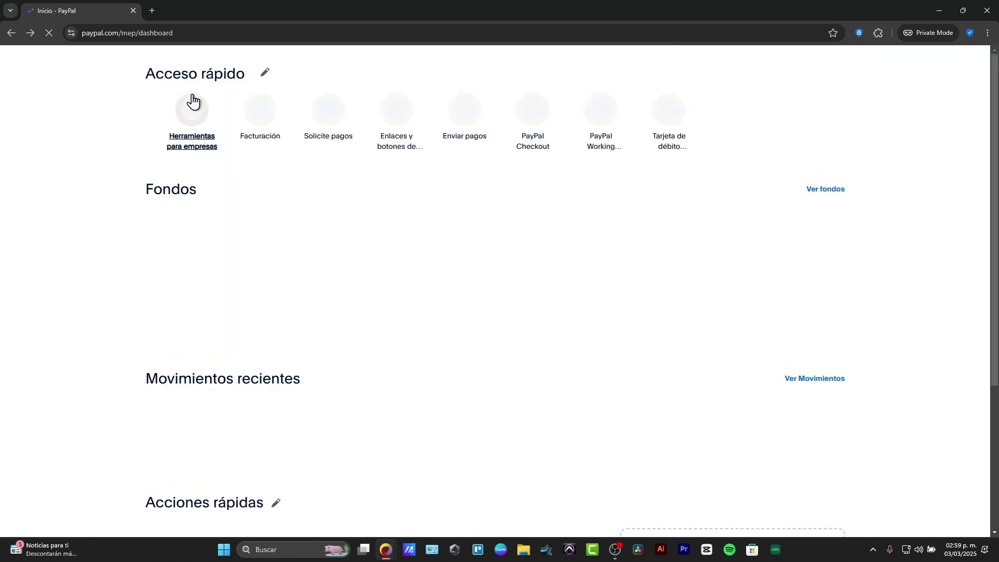
scroll(364, 208, "down", 10)
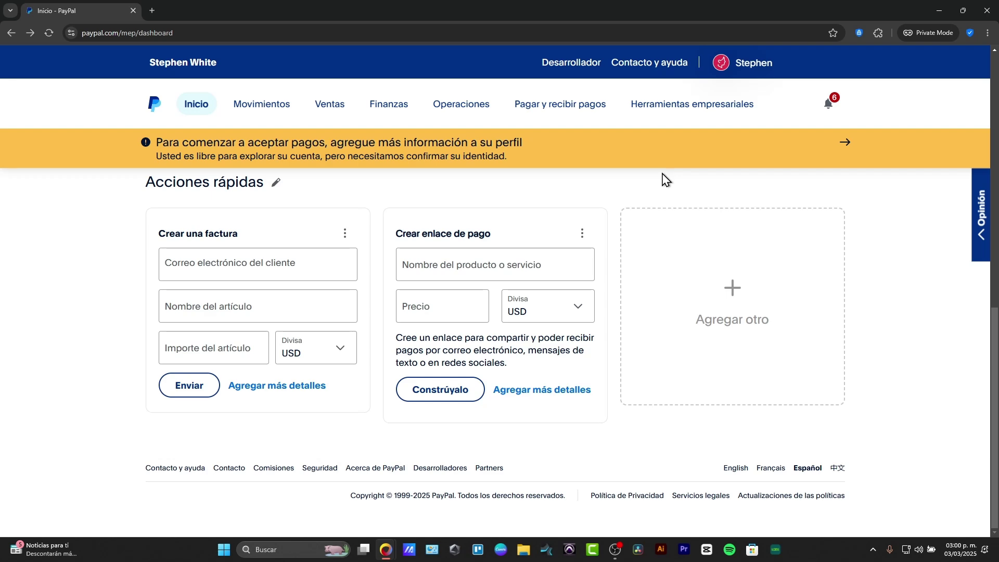
left_click(939, 10)
left_click(203, 11)
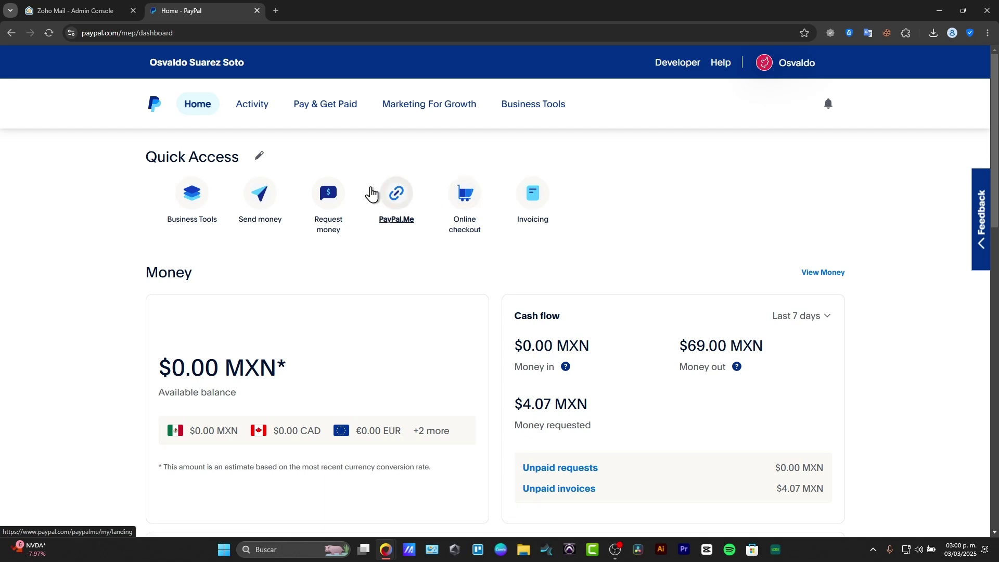
left_click(269, 206)
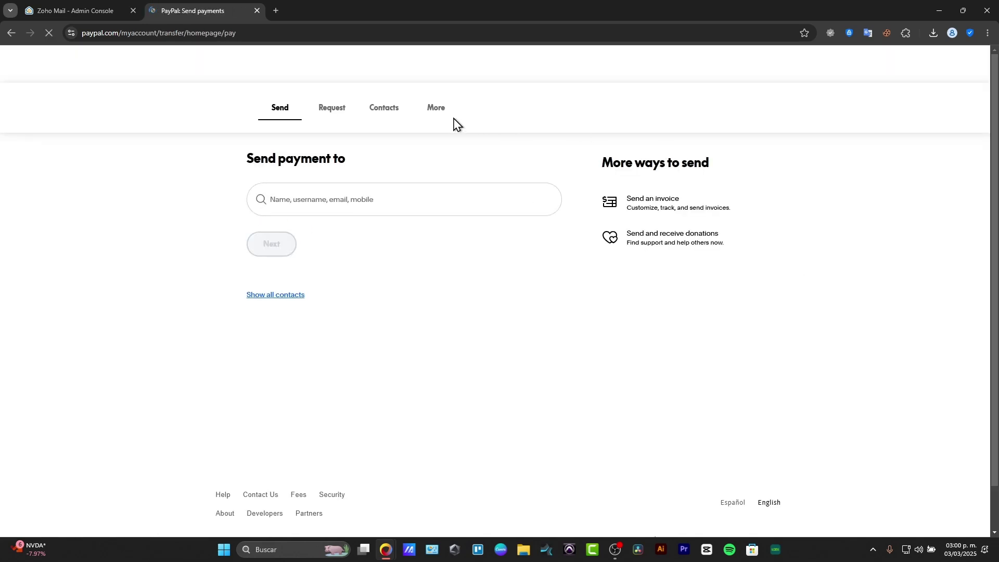
left_click(312, 226)
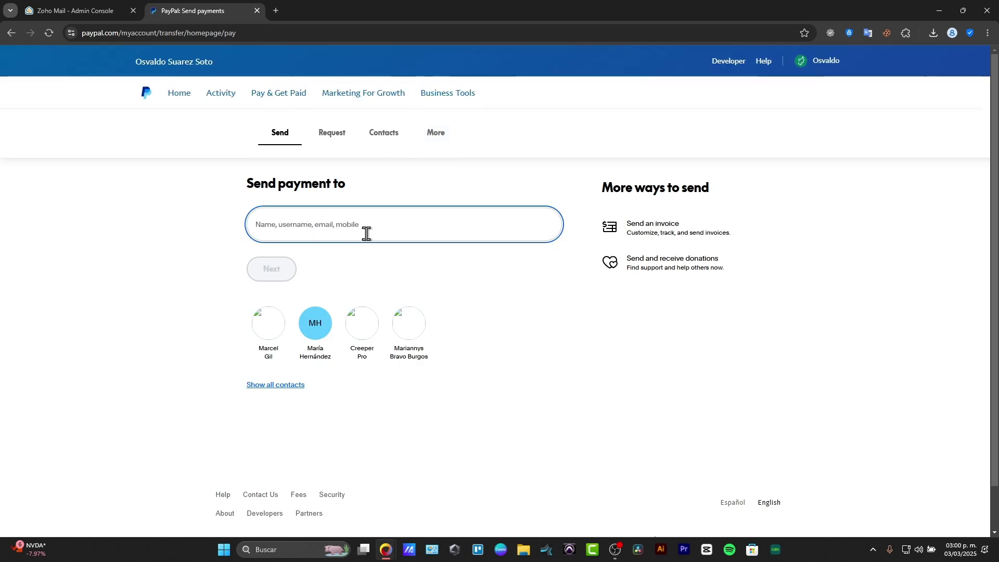
left_click(261, 319)
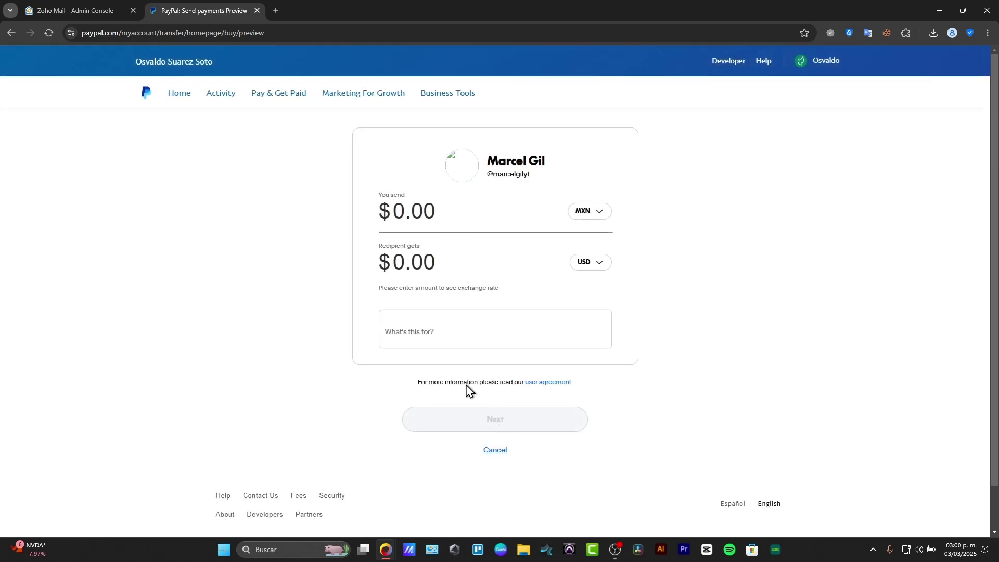
left_click(145, 93)
mouse_move(265, 99)
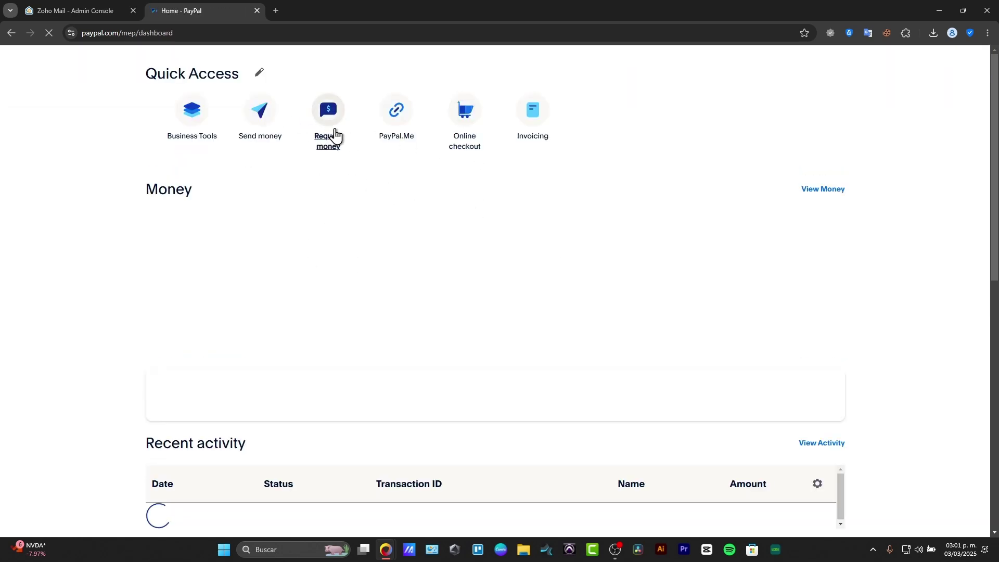
left_click(333, 197)
left_click(328, 221)
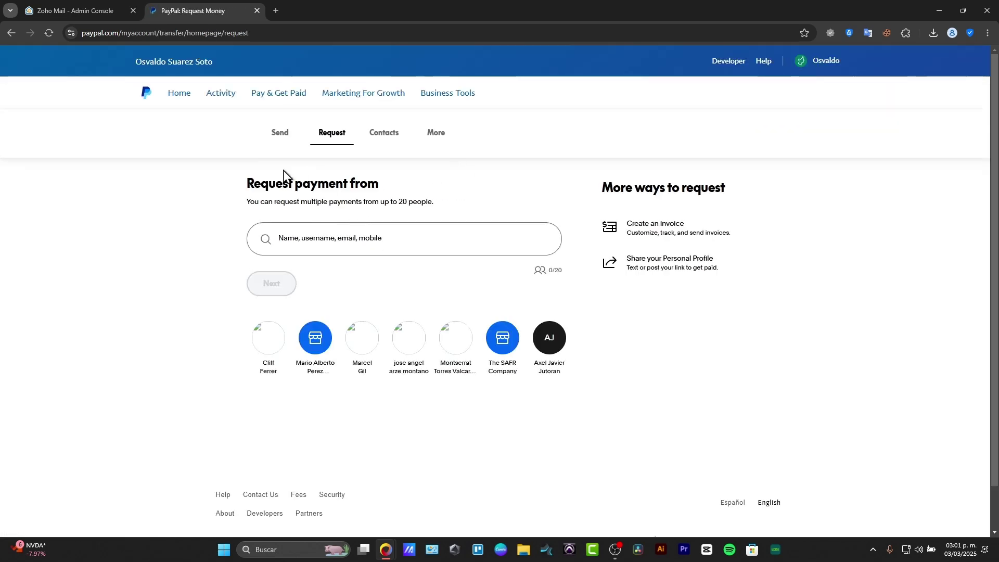
left_click(186, 102)
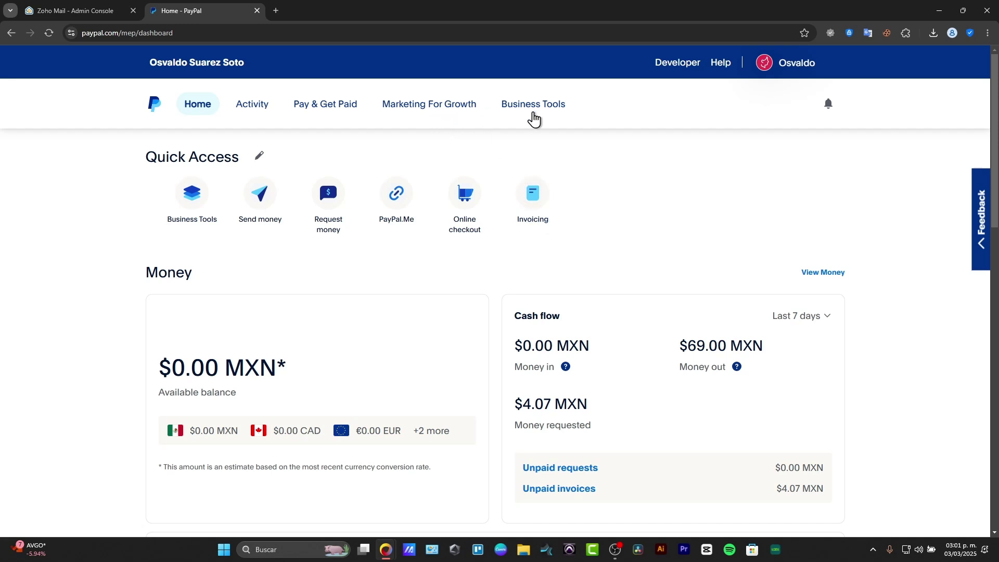
Scroll the dashboard down to Recent activity and Quick actions, then back up to Recent activity.
scroll(598, 214, "down", 3)
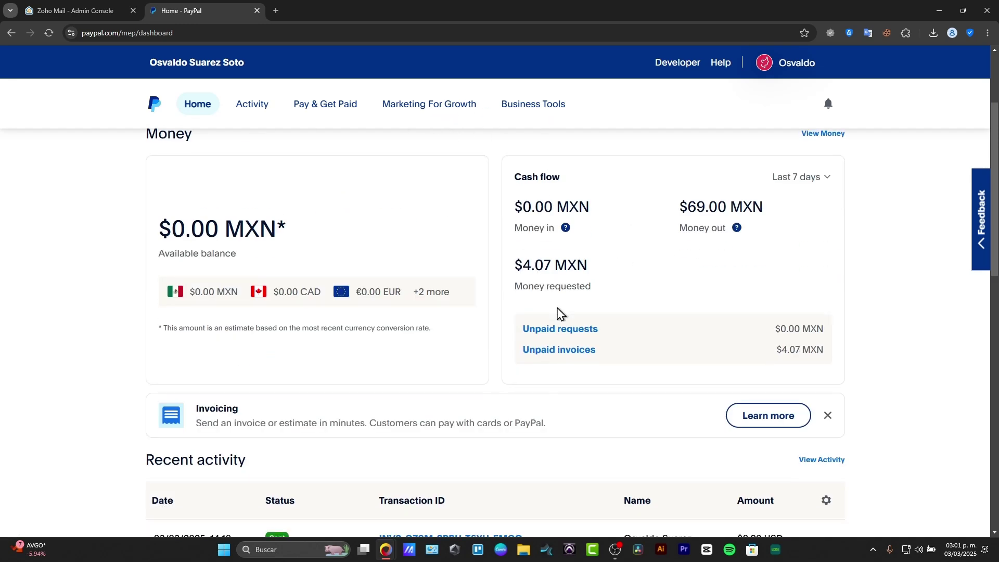
scroll(546, 322, "down", 3)
scroll(508, 332, "down", 5)
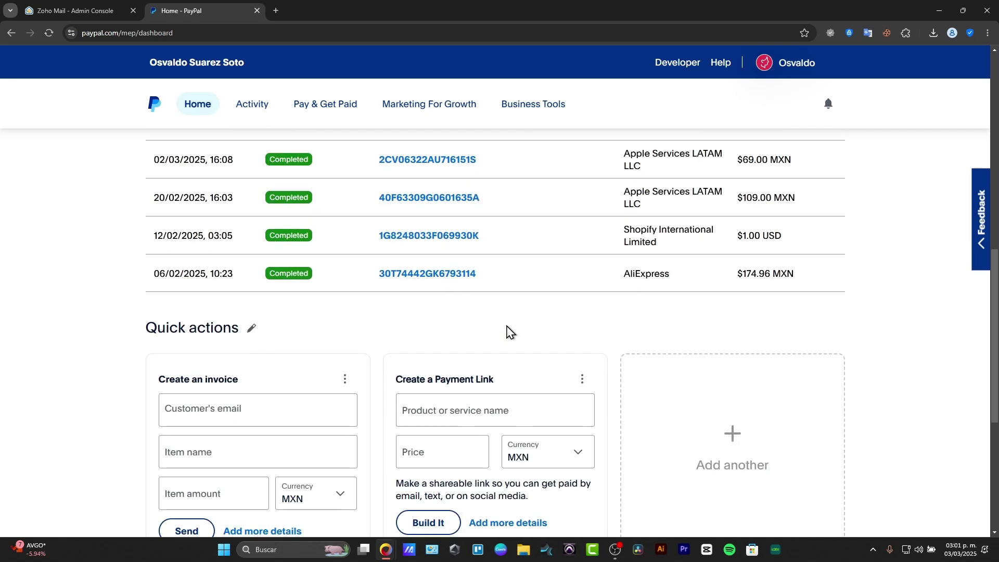
scroll(514, 333, "down", 3)
scroll(517, 339, "up", 6)
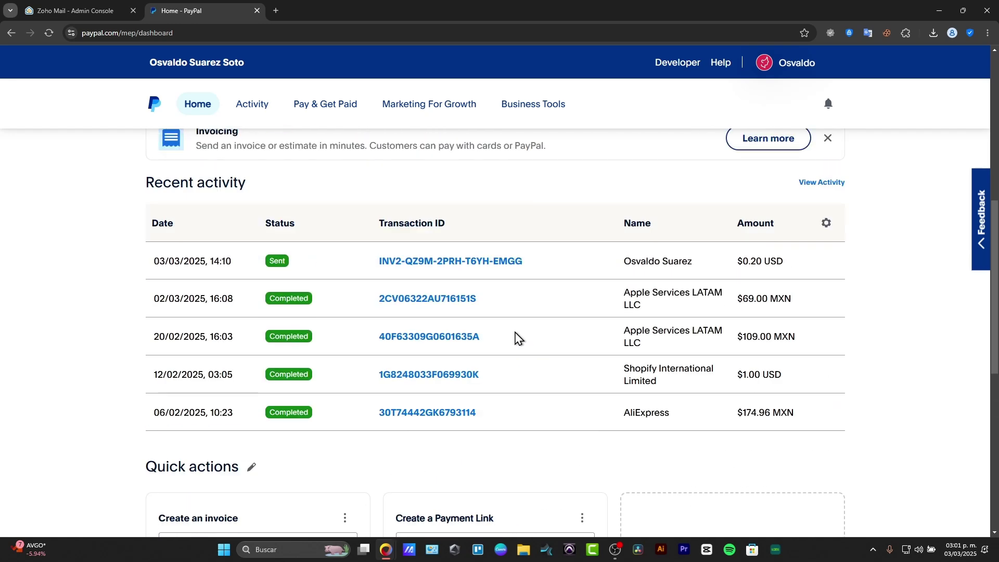